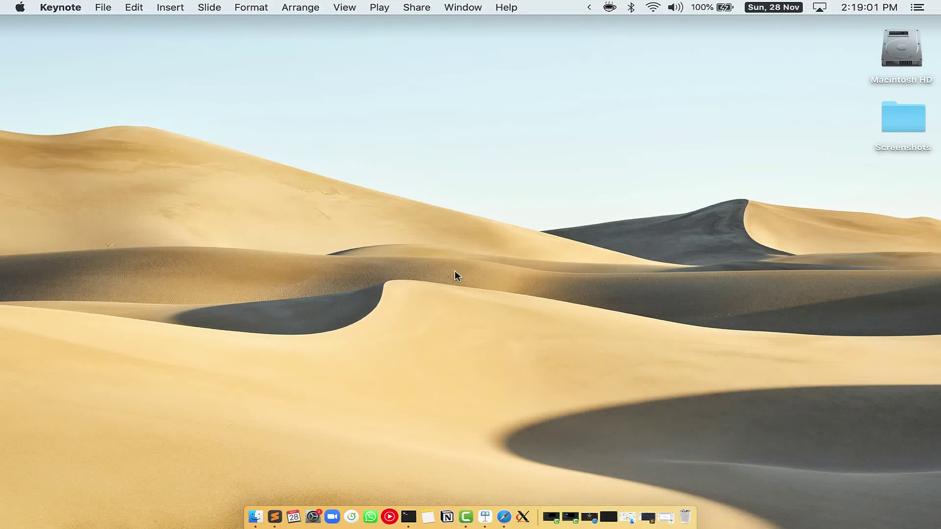
Step: Open Spotlight and launch Terminal from the search results
key("super+space")
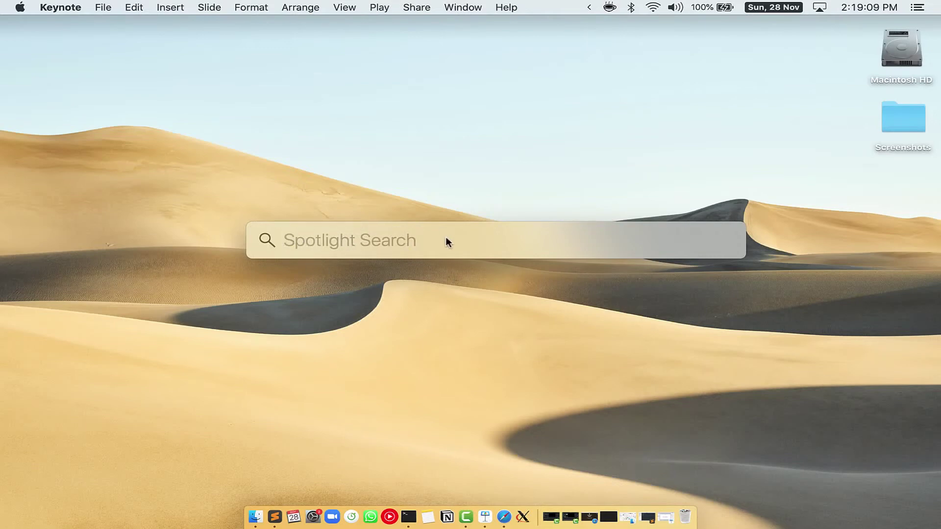
type("Terminal.app")
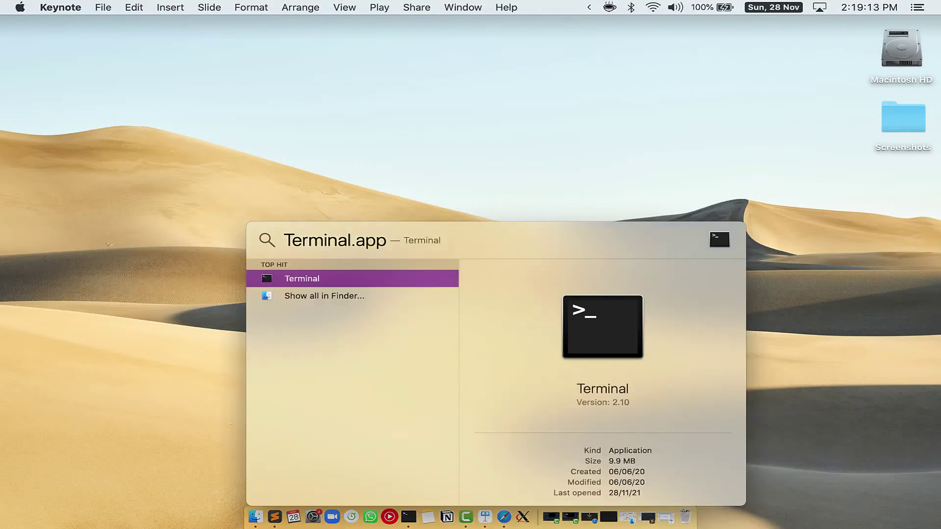
left_click(286, 279)
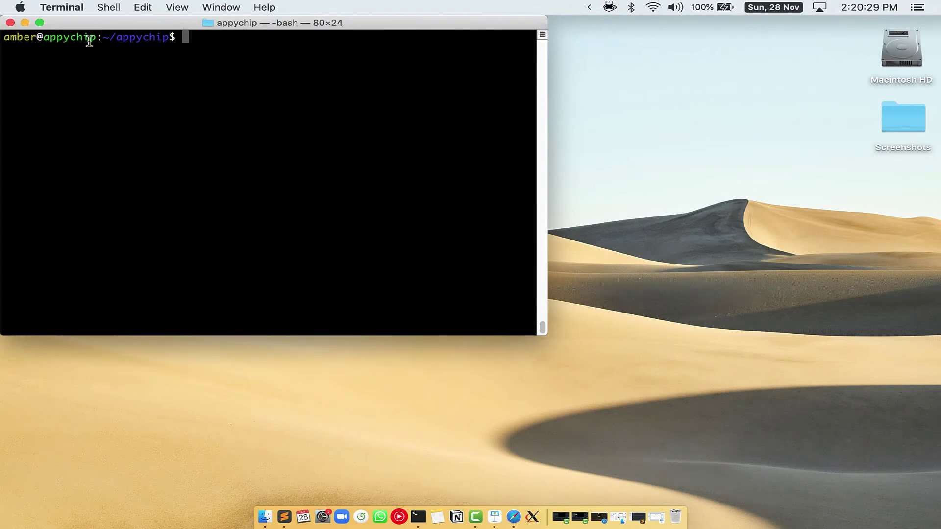
Step: Make Terminal full screen and bring back Safari showing brew.sh
left_click(39, 22)
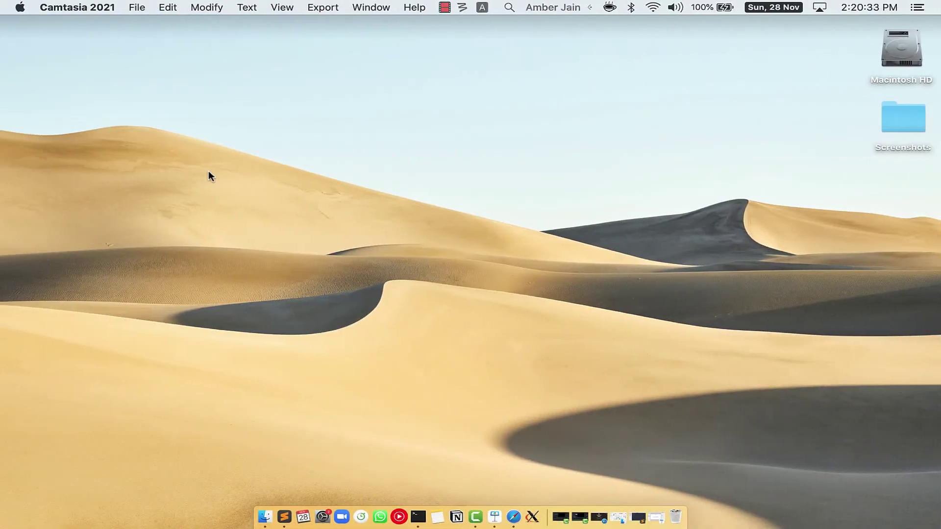
left_click(516, 515)
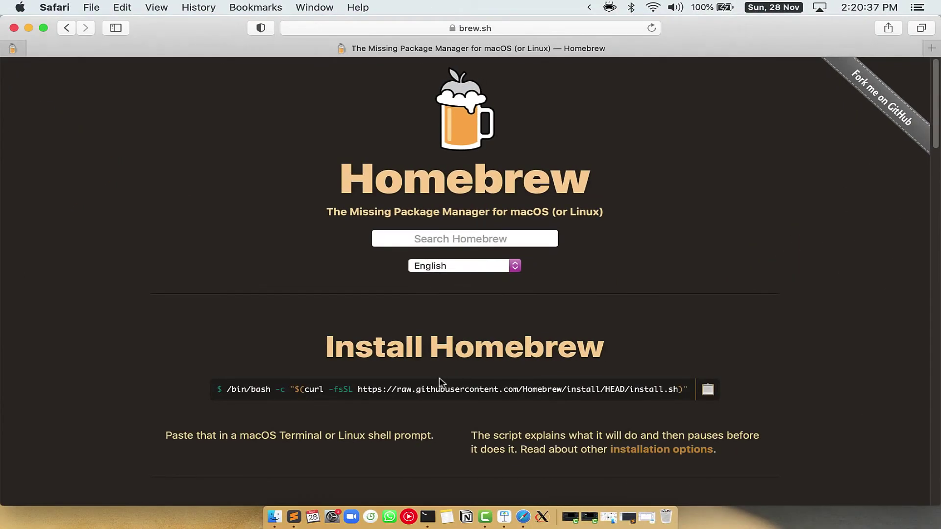
left_click(461, 28)
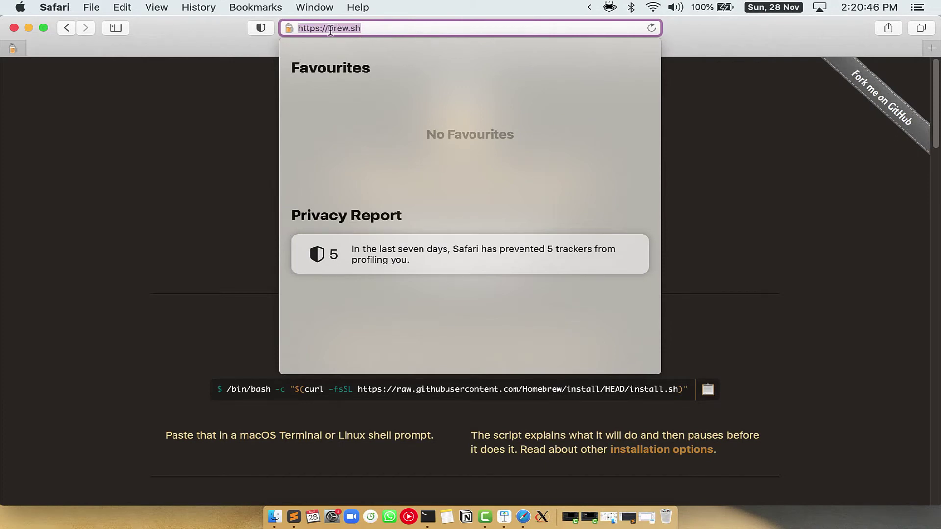
left_click(362, 28)
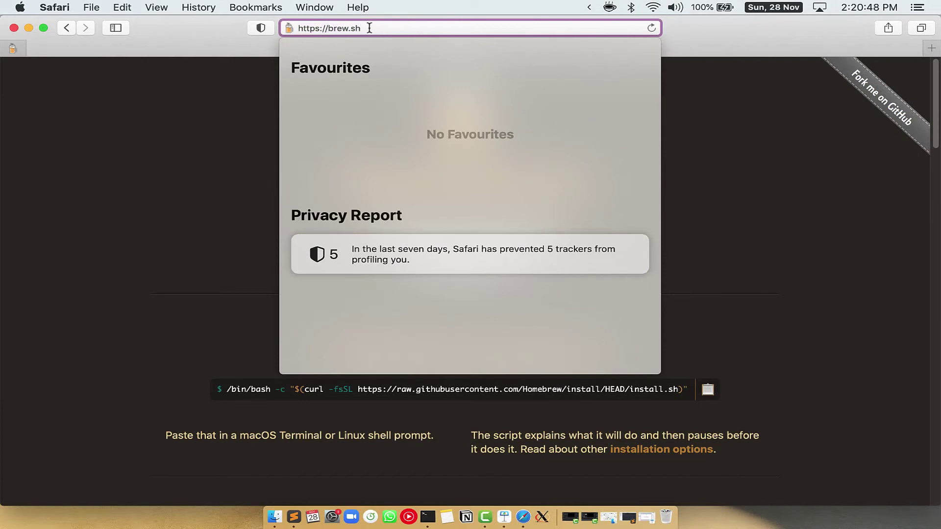
key("Return")
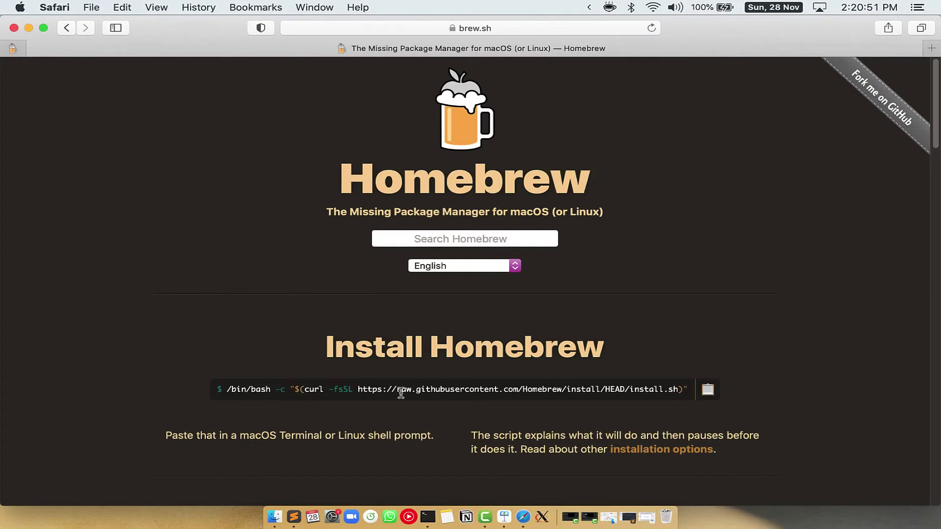
Step: Copy the one-line Homebrew install command from the brew.sh page
left_click_drag(326, 347, 605, 346)
left_click(302, 396)
left_click(707, 391)
Step: Paste and run the Homebrew install script, entering the admin password and confirming
key("ctrl+Right")
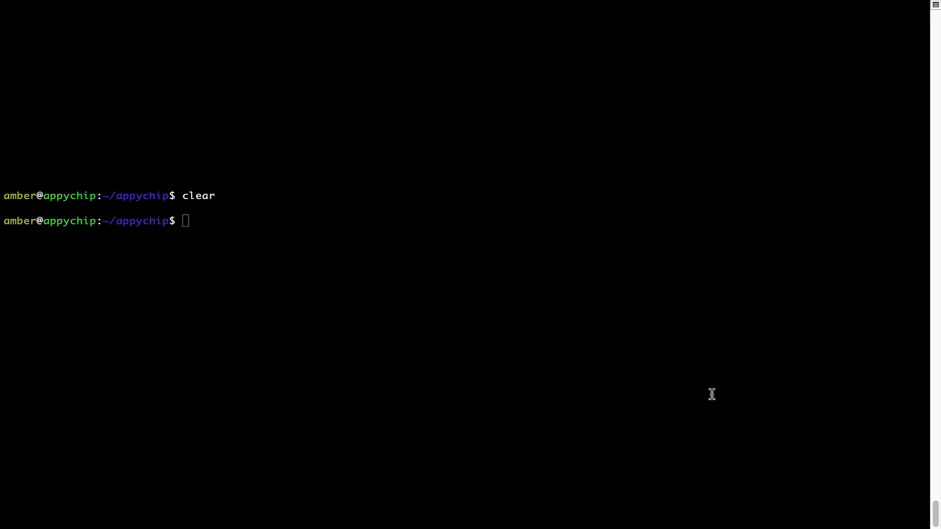
right_click(291, 205)
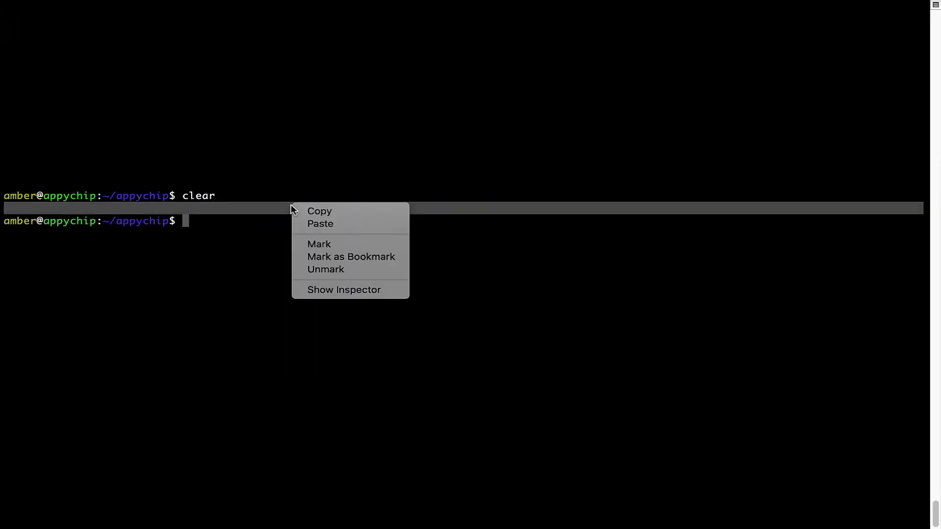
left_click(320, 224)
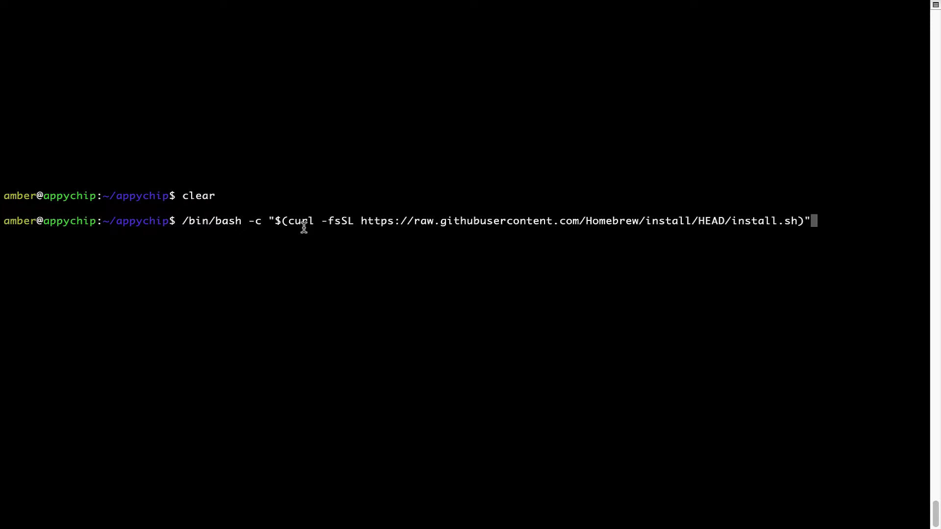
key("Return")
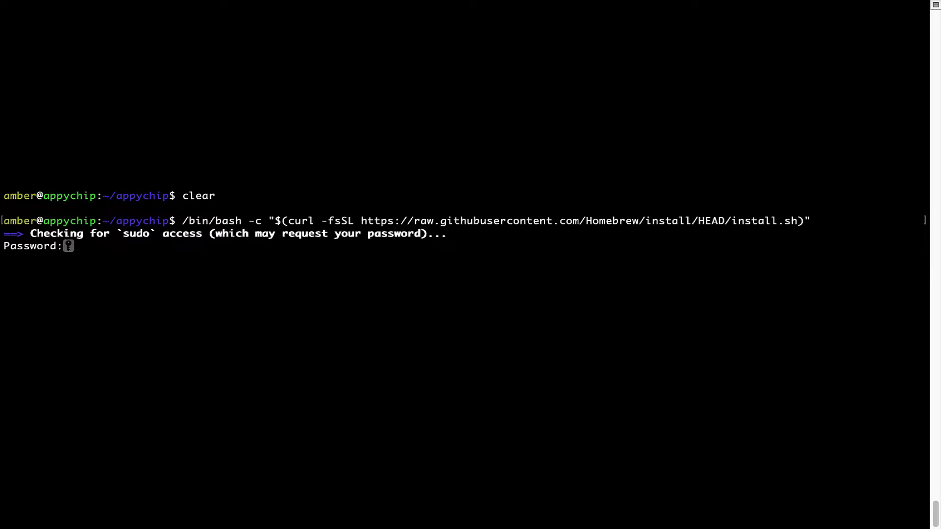
key("Return")
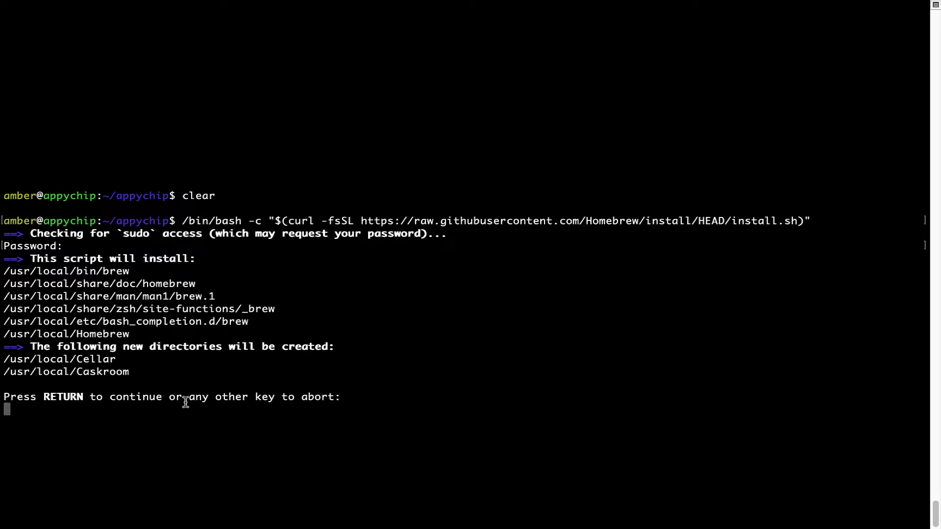
key("Return")
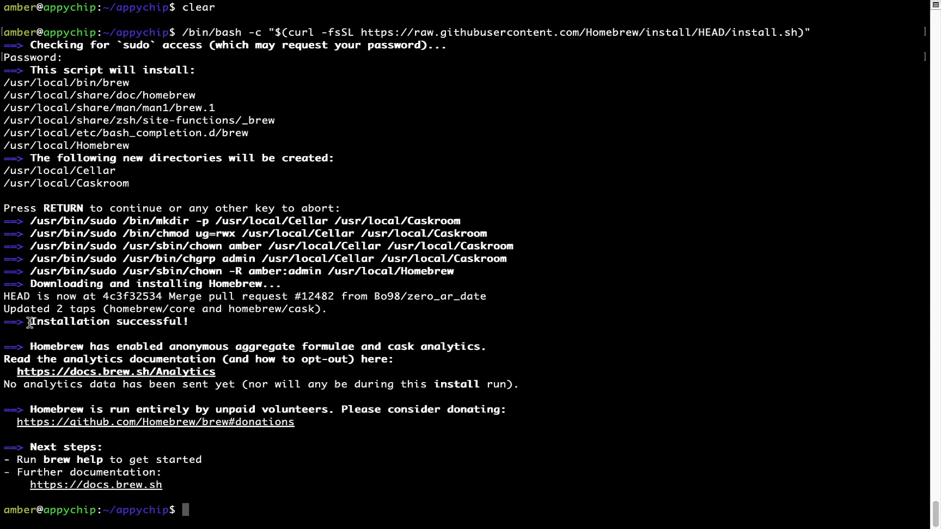
Step: Check the Installation successful! message and open Homebrew's analytics documentation in Safari
left_click_drag(29, 321, 195, 320)
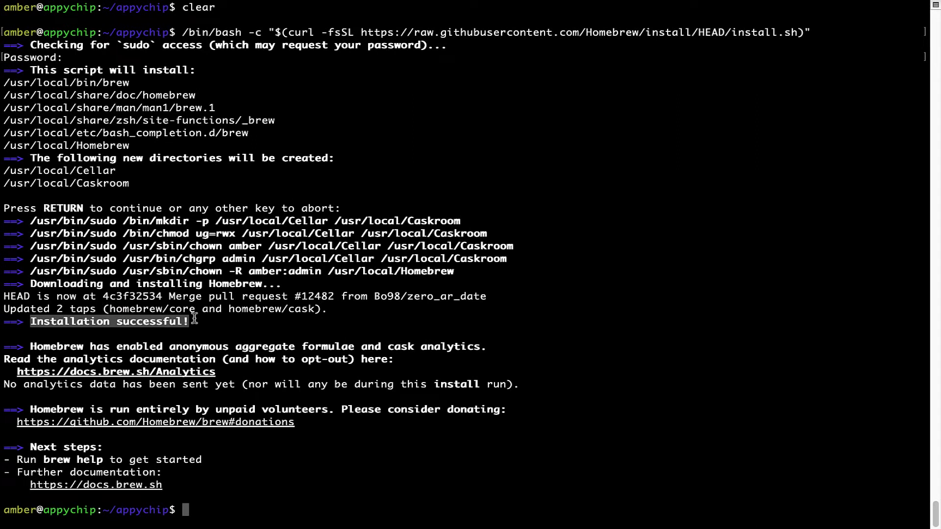
left_click(216, 366)
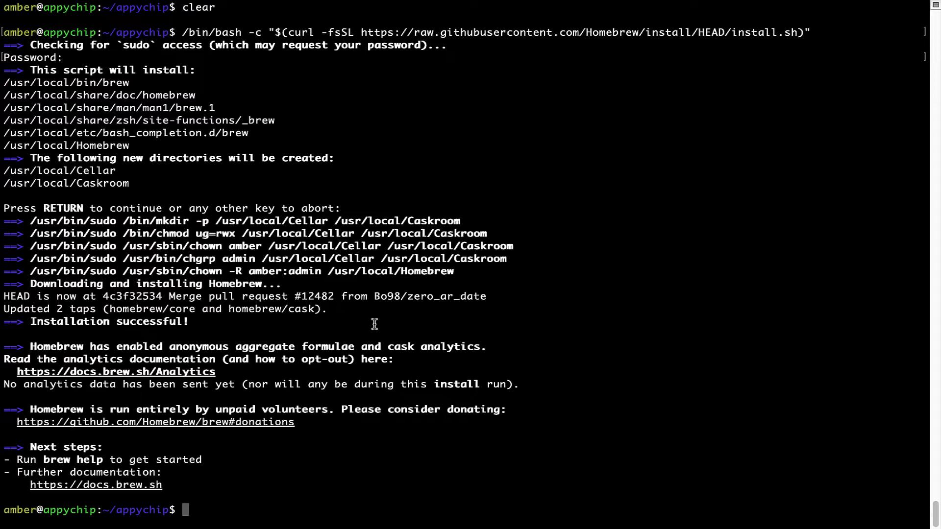
key("ctrl+Left")
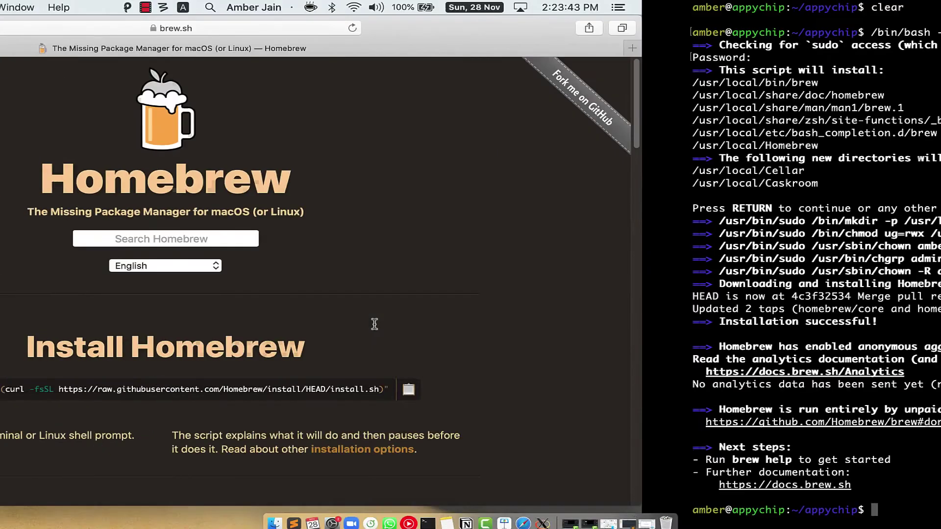
left_click(15, 49)
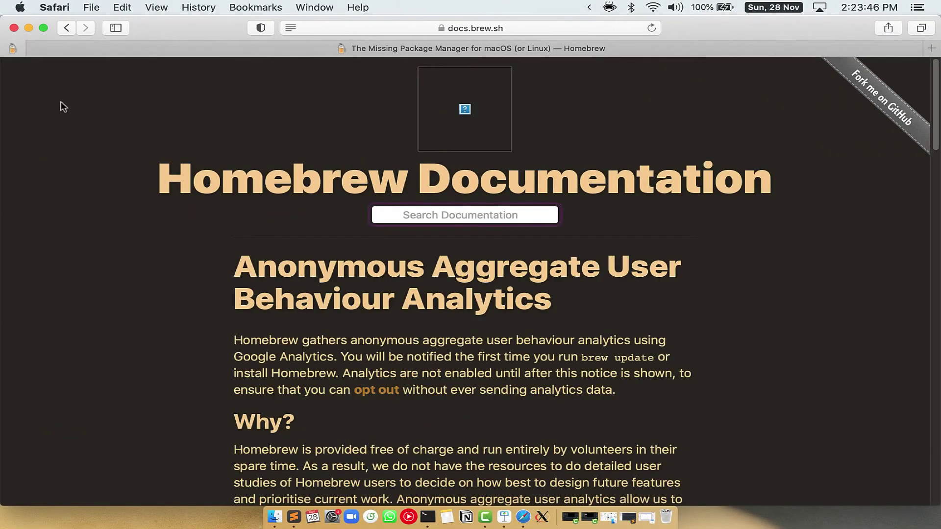
scroll(229, 234, "down", 2)
scroll(528, 287, "up", 1)
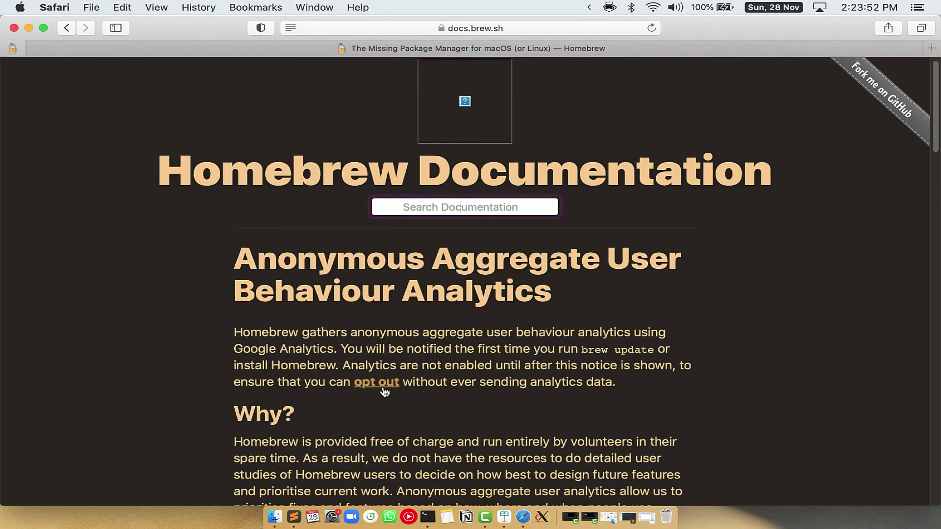
Step: Run 'brew analytics off' in Terminal to disable analytics
key("ctrl+Right")
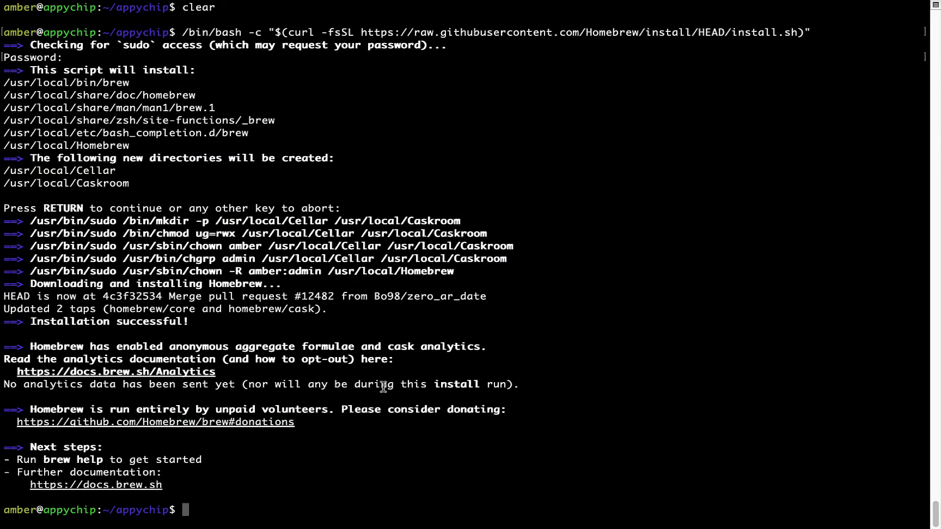
key("Return")
type("brew")
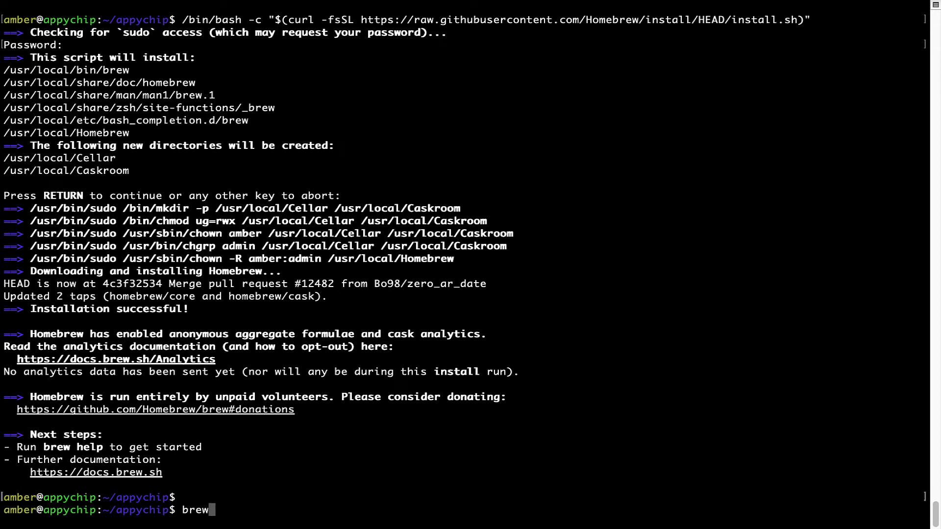
type(" analytic")
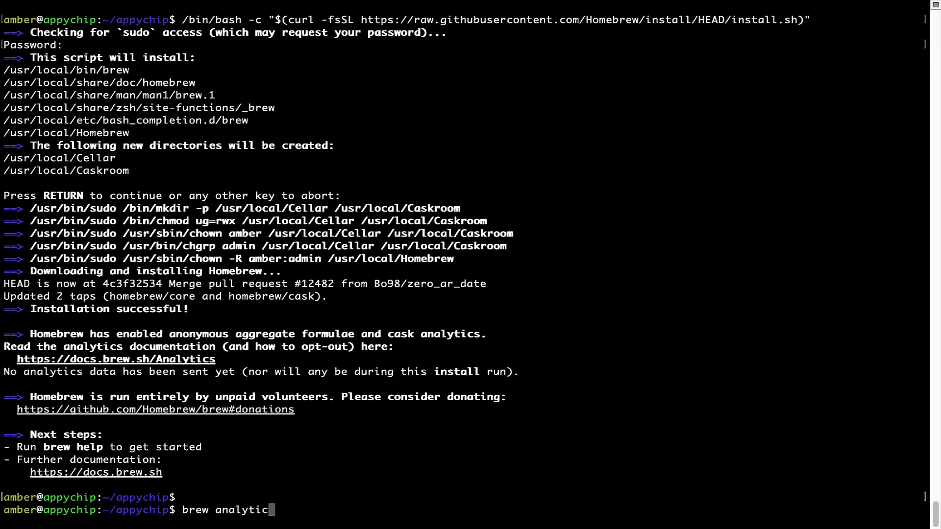
type("s off")
key("Return")
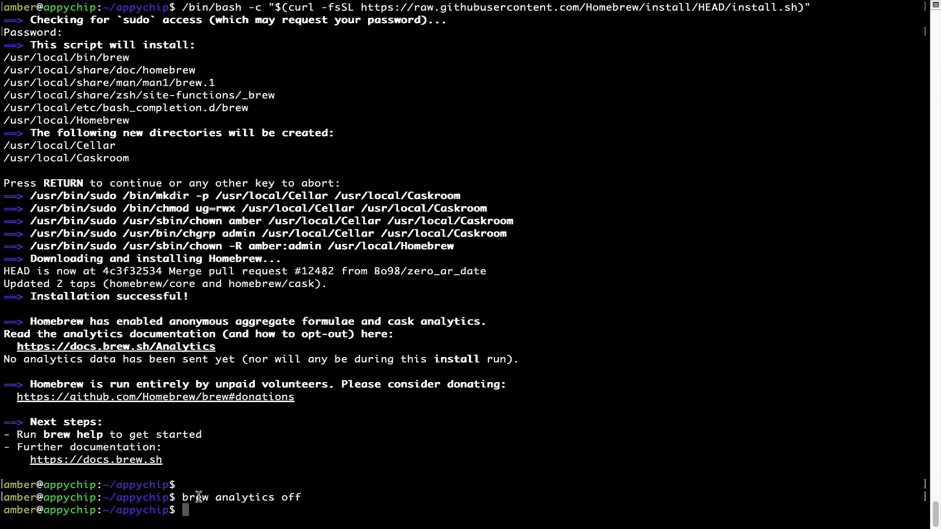
type("clear")
Step: Clear the screen and run 'brew update', which reports Already up-to-date
key("Return")
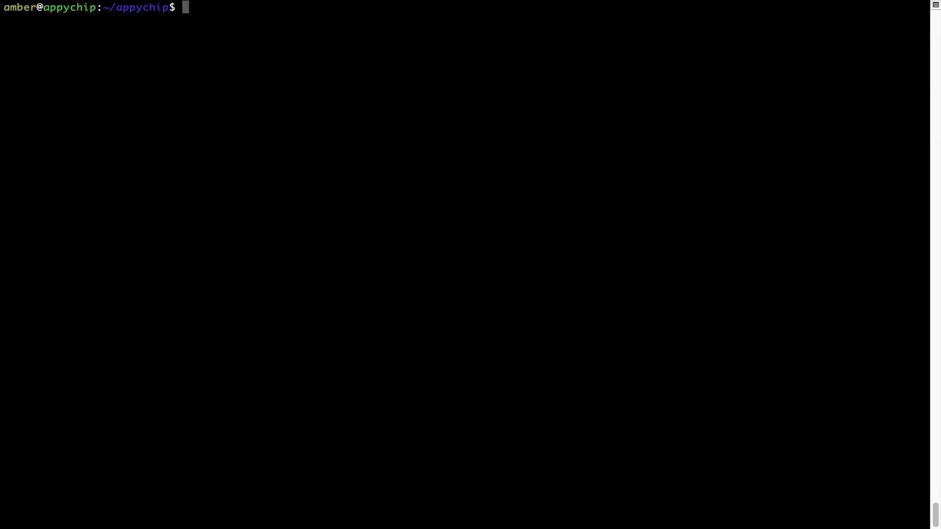
type("brew update")
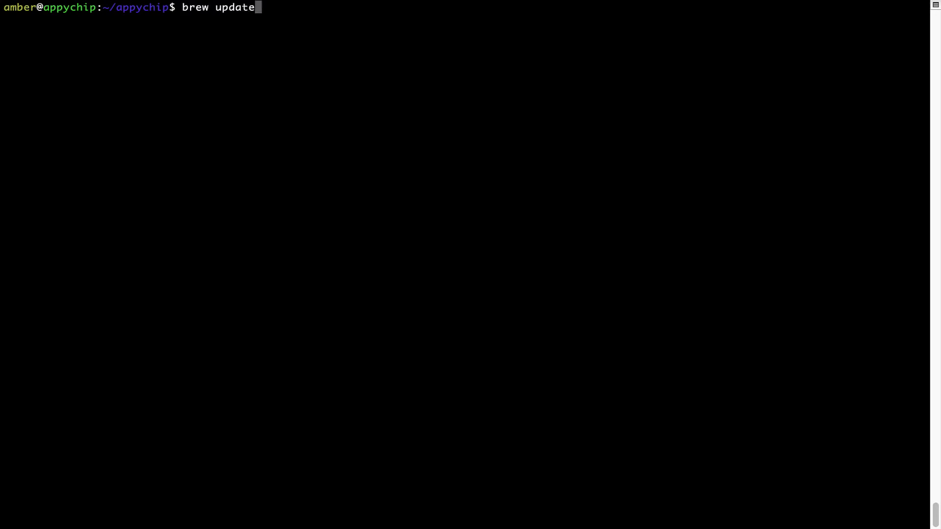
key("Return")
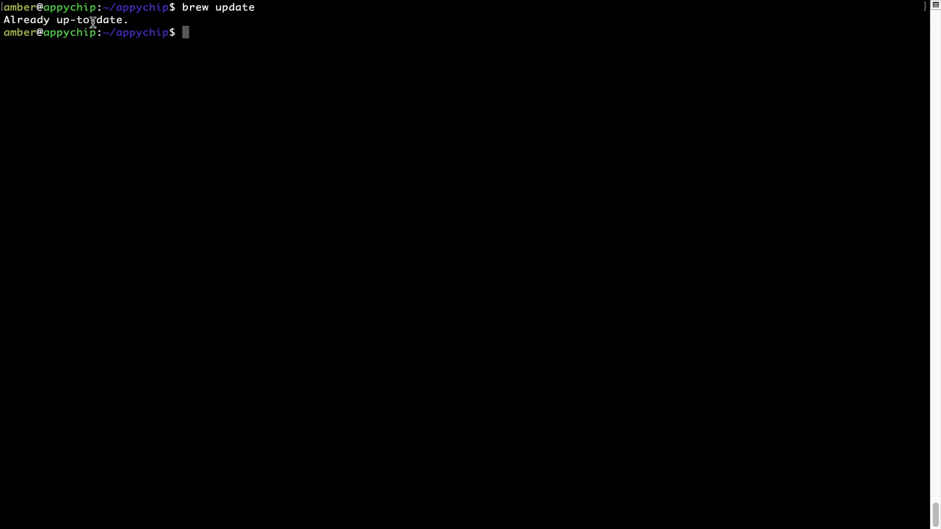
triple_click(94, 21)
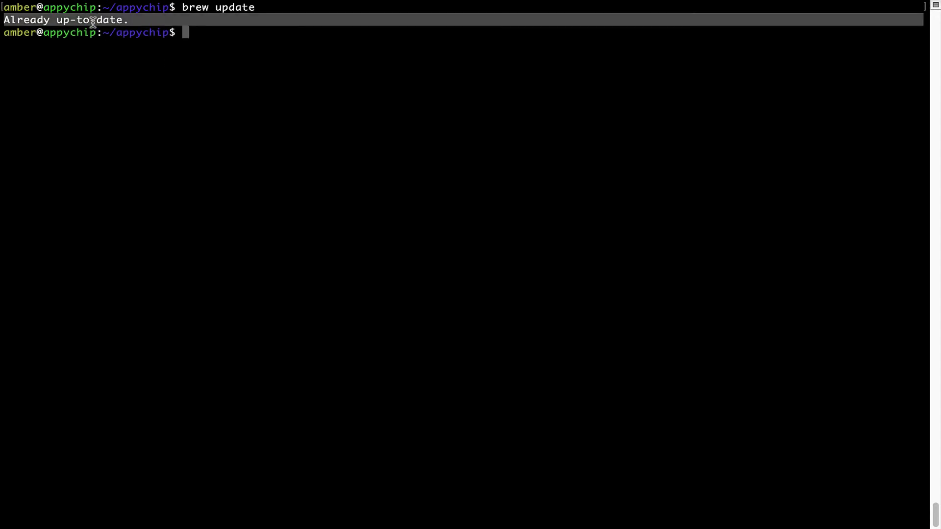
left_click(217, 125)
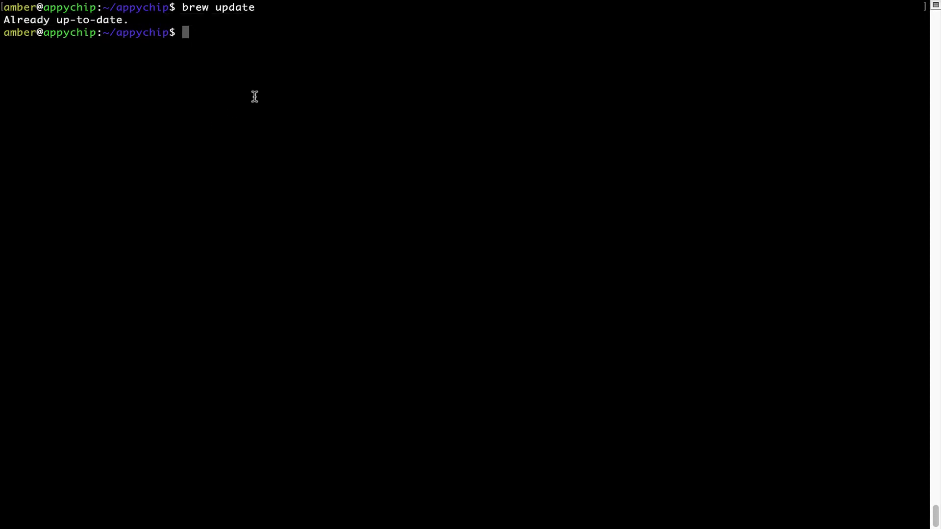
type("clea")
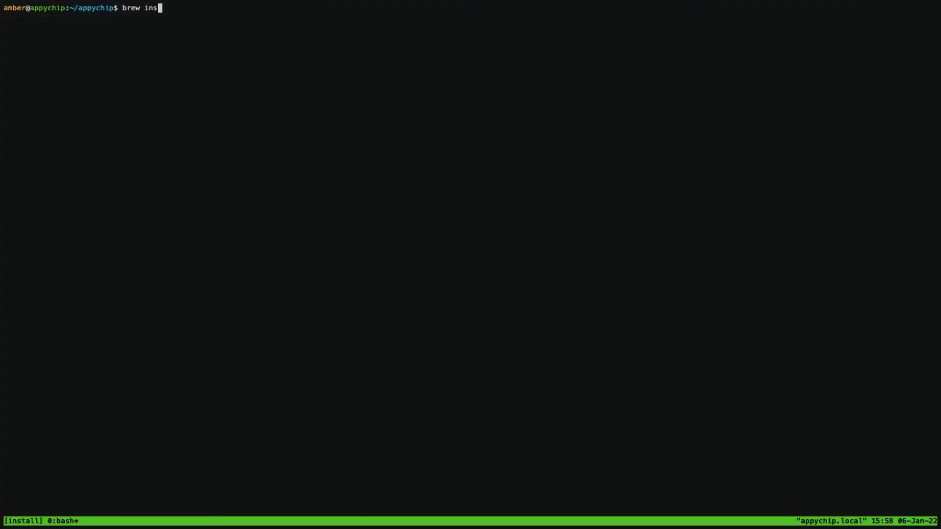
type("tall mgba")
Step: Run 'brew install mgba', installing 196 files (7.8MB)
key("Return")
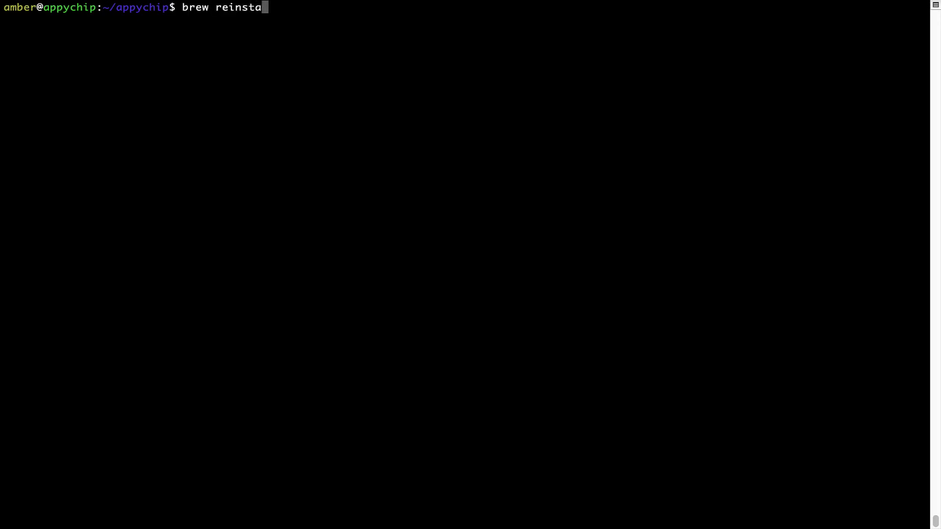
type("ll ")
type("h")
type("ello")
Step: Run 'brew reinstall hello' (11 files, 129.5KB) and highlight the Reinstalling hello output
key("Return")
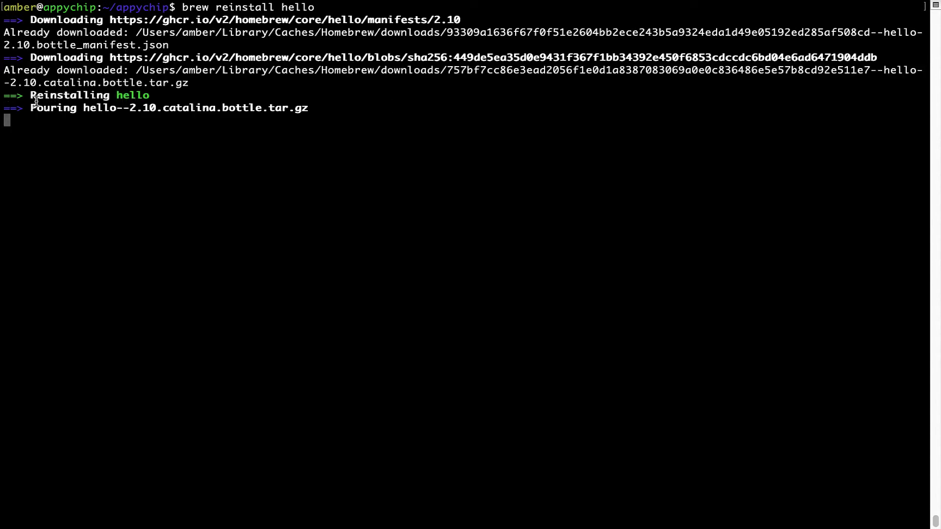
left_click_drag(30, 98, 149, 97)
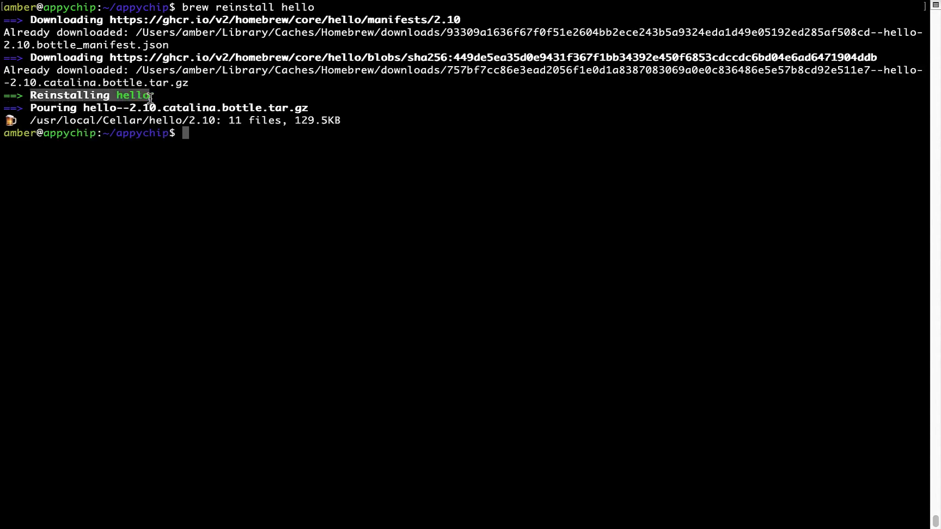
left_click(196, 139)
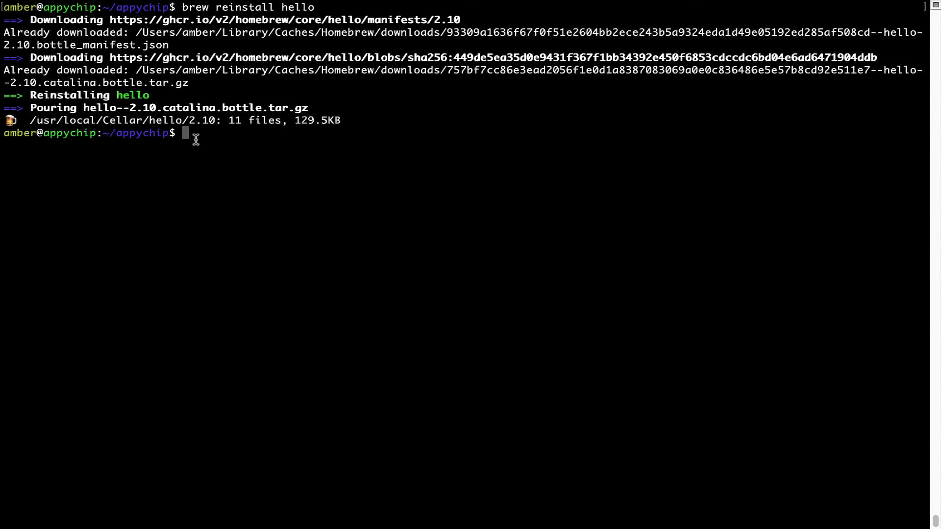
type("clear")
Step: Clear the screen, run 'brew uninstall hello' (11 files, 129.5KB), then clear again
key("Return")
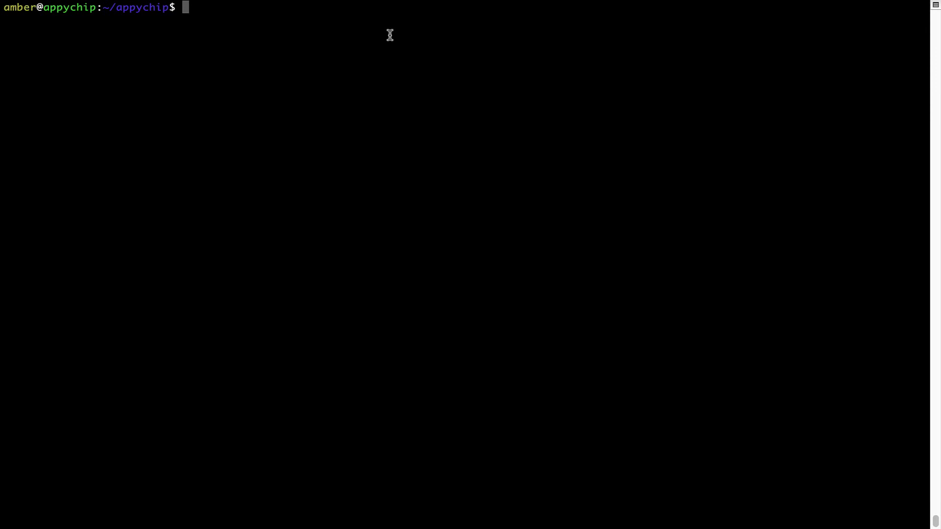
type("brew ")
type("uninstall ")
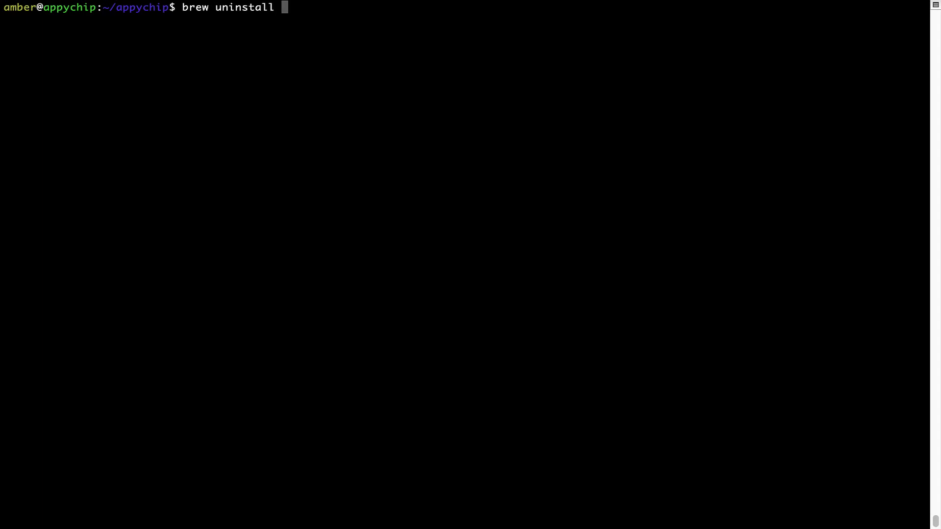
type("hello")
key("Return")
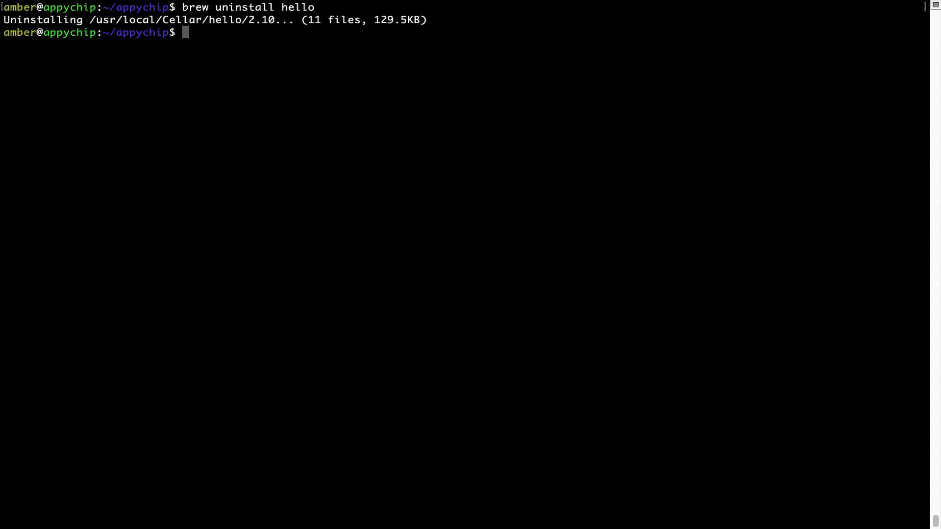
triple_click(13, 20)
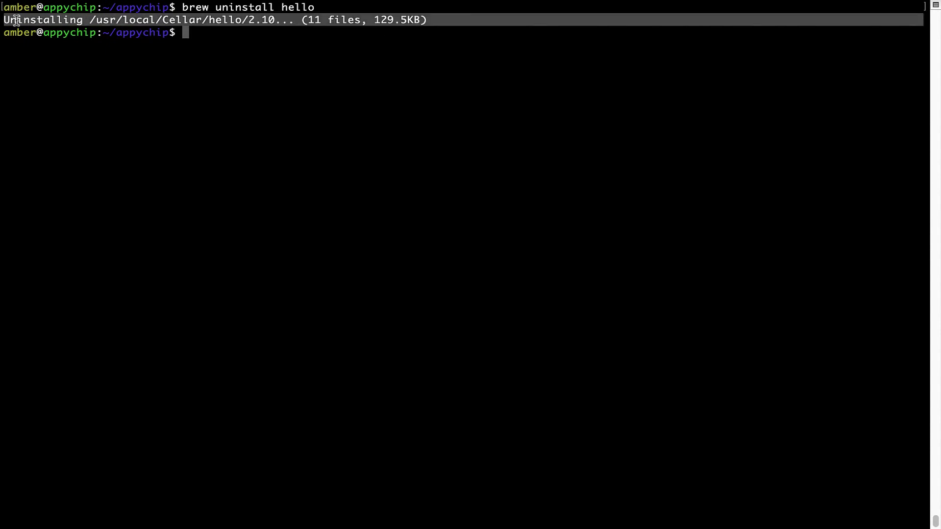
left_click(199, 32)
key("ctrl+l")
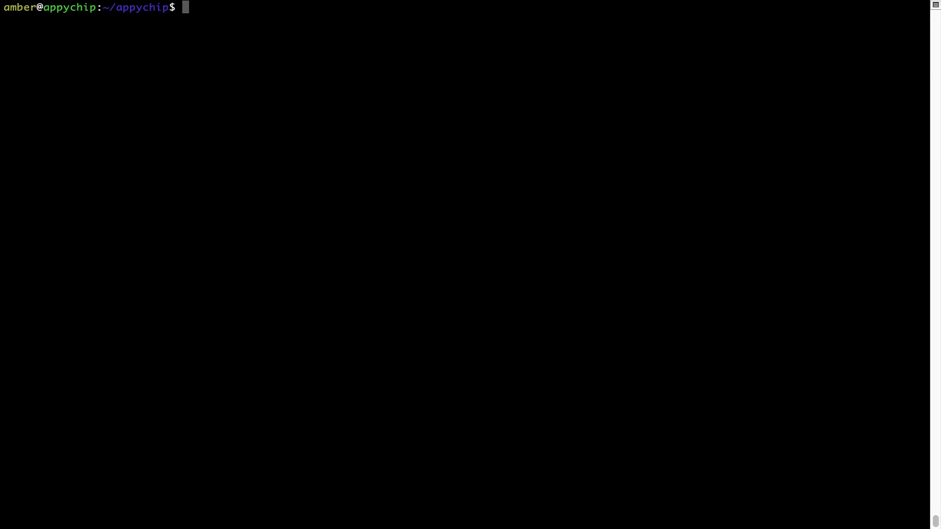
type("brew ")
type("cleanup")
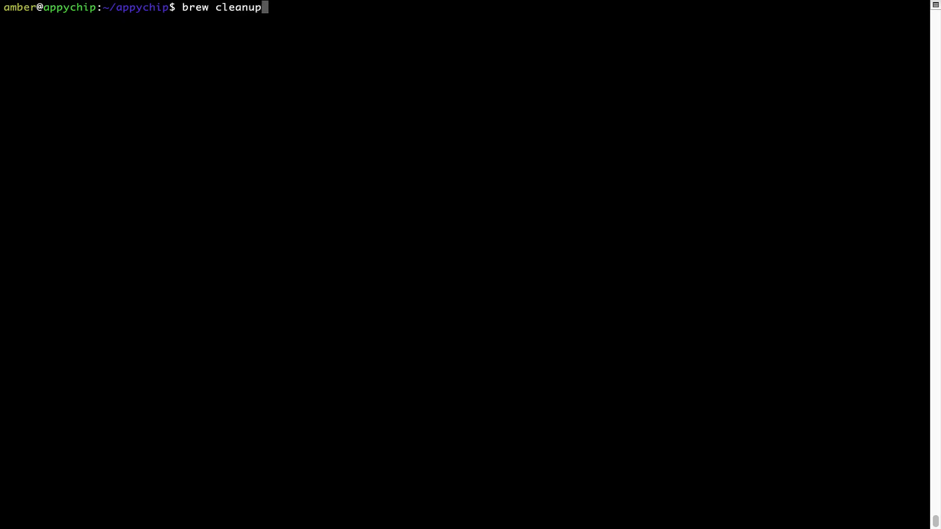
Step: Run 'brew cleanup', which finishes silently at a new prompt
key("Return")
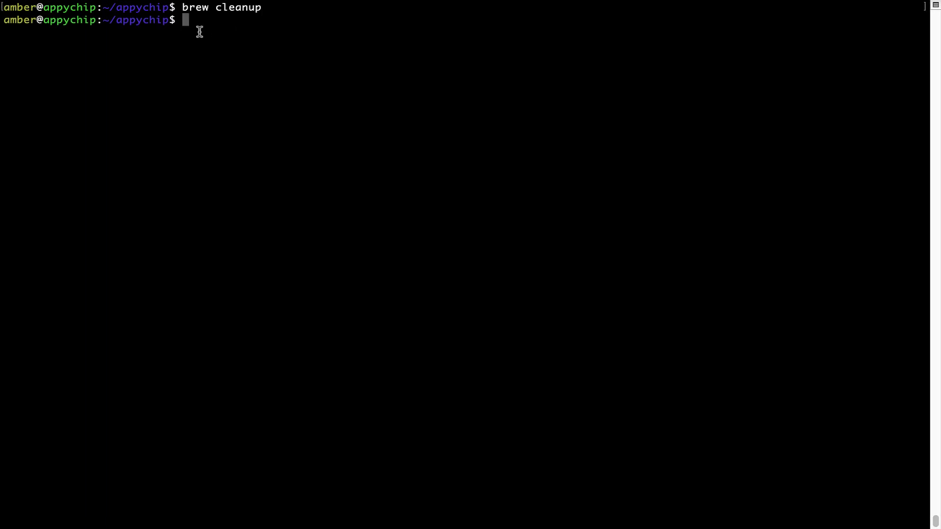